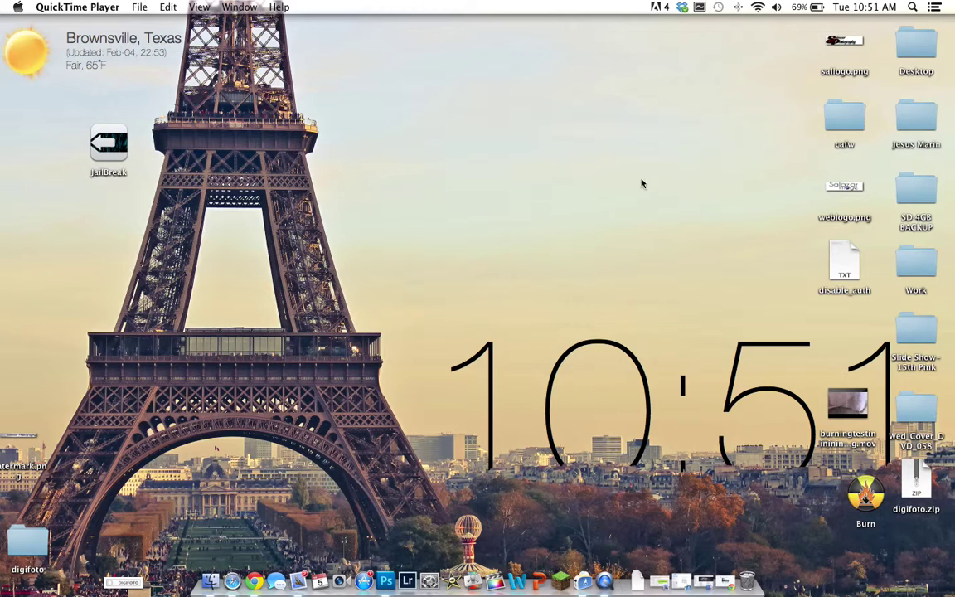
left_click(911, 9)
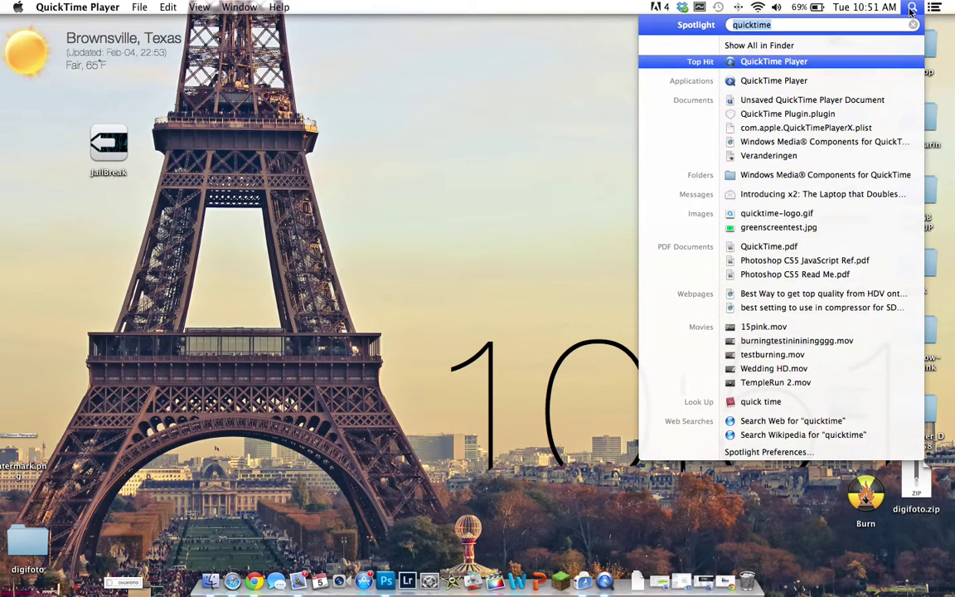
key("BackSpace")
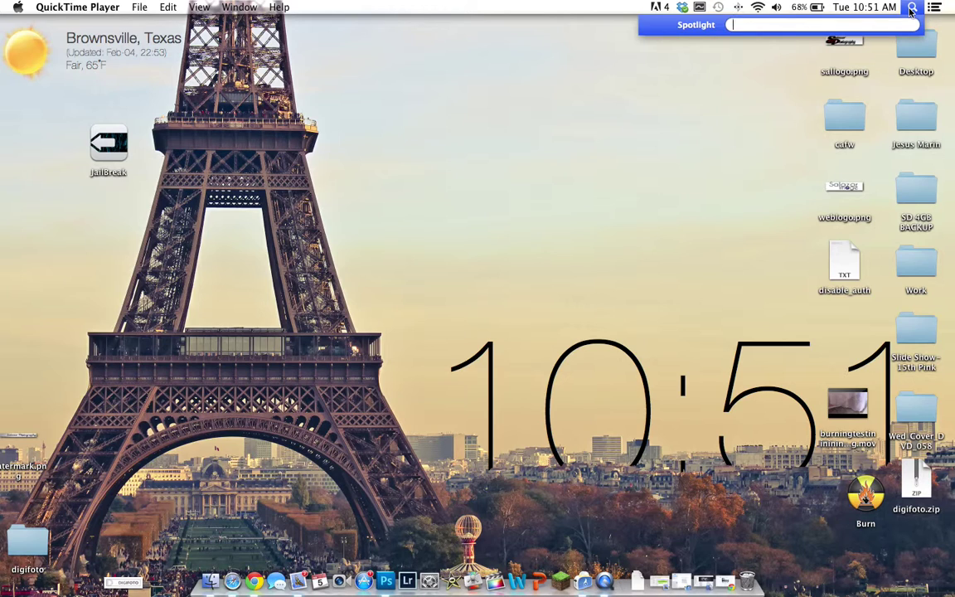
type("ev")
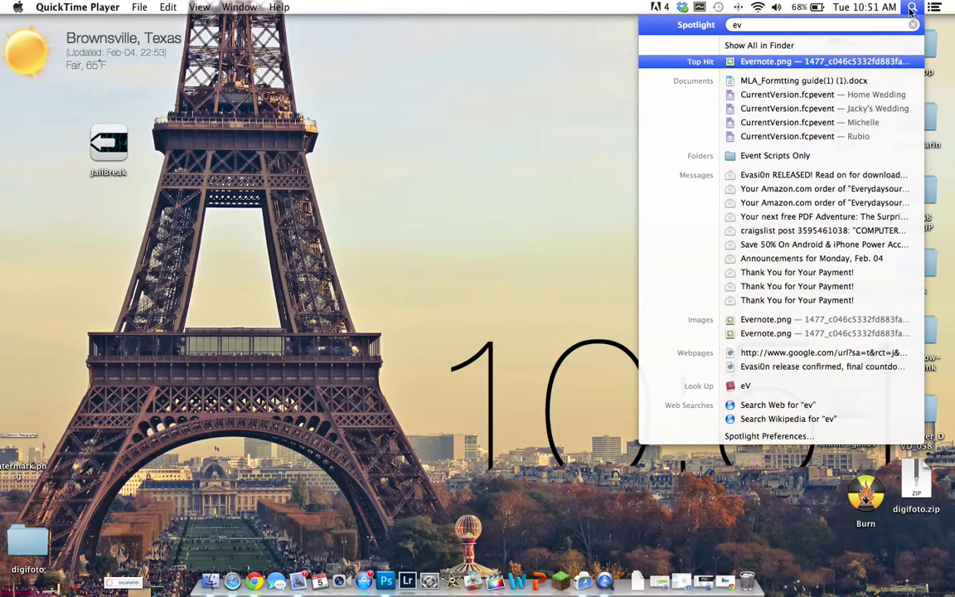
key("BackSpace")
key("BackSpace")
left_click(774, 126)
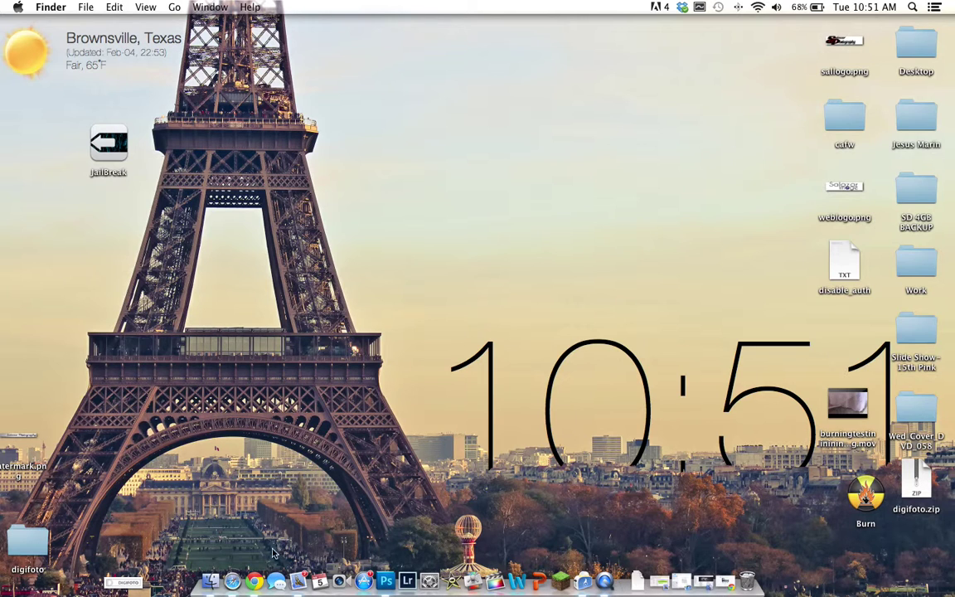
Step: Switch to Chrome and examine the platform downloads, official mirrors and requirements on the evasi0n jailbreak page
left_click(240, 560)
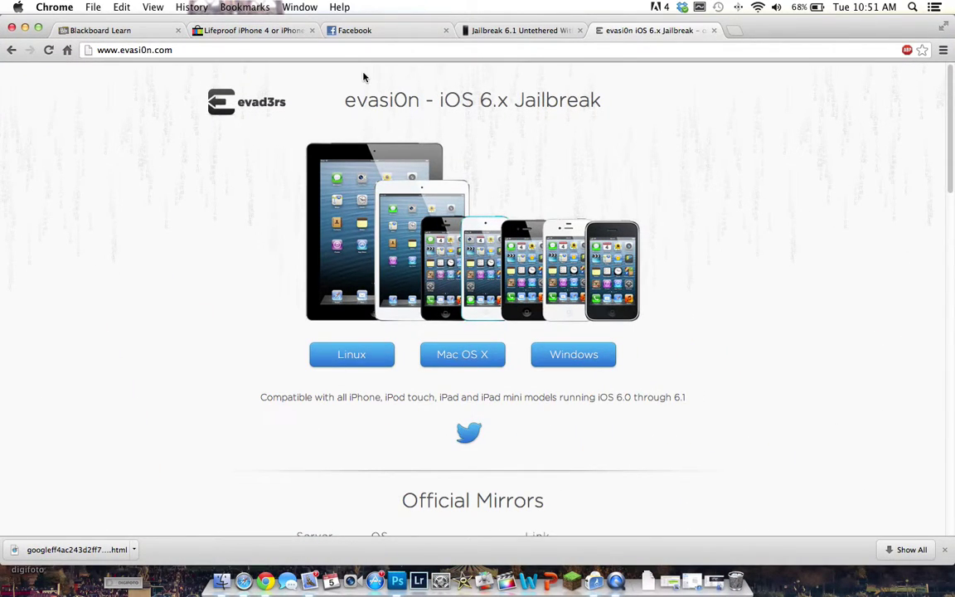
scroll(183, 314, "down", 3)
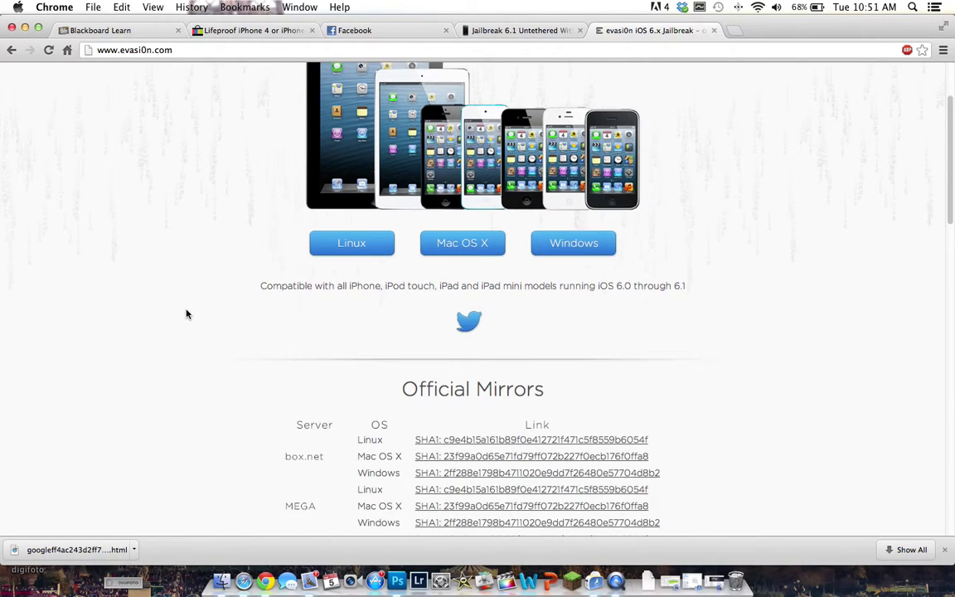
scroll(187, 314, "up", 3)
scroll(262, 299, "down", 5)
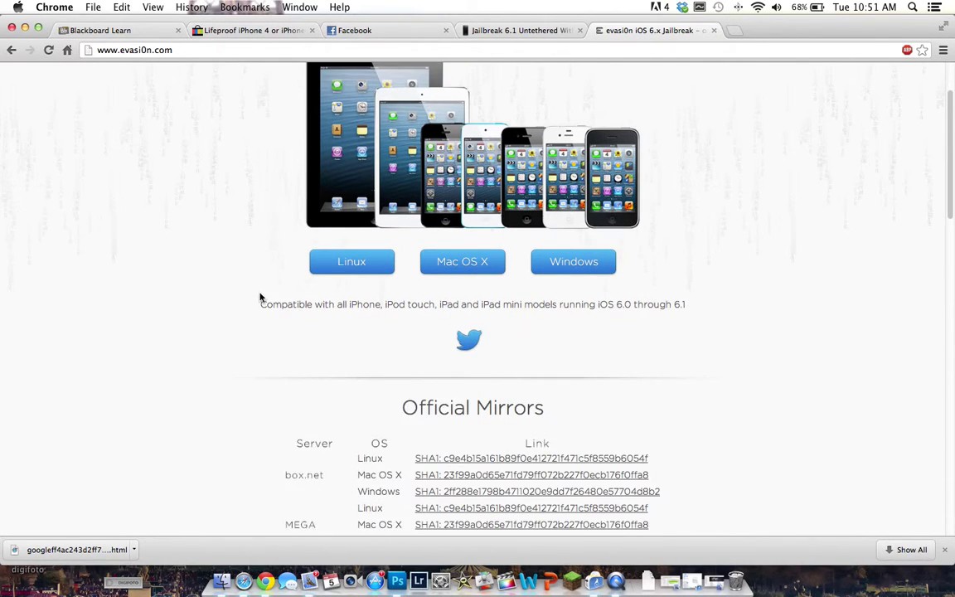
scroll(262, 298, "up", 5)
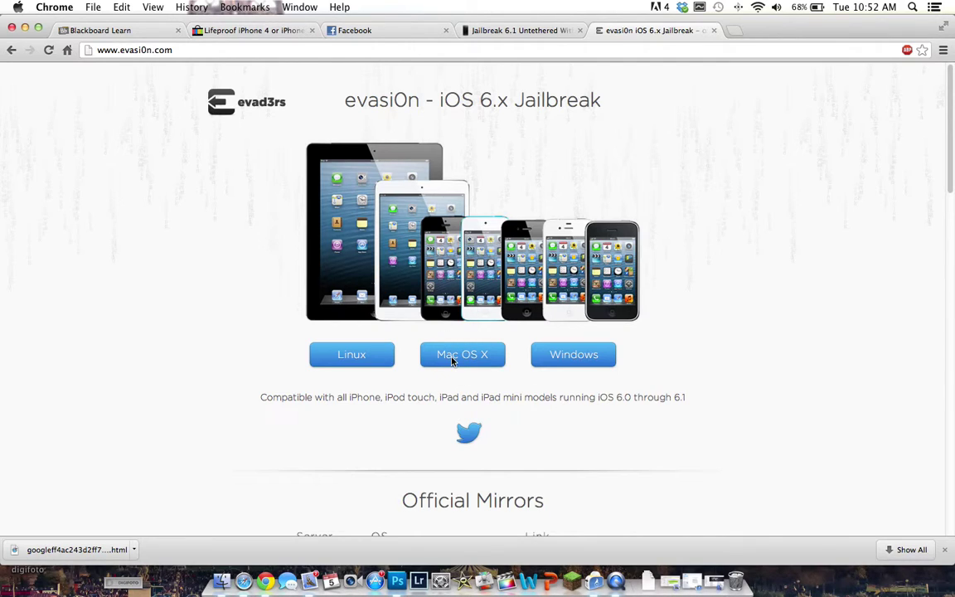
scroll(758, 345, "down", 5)
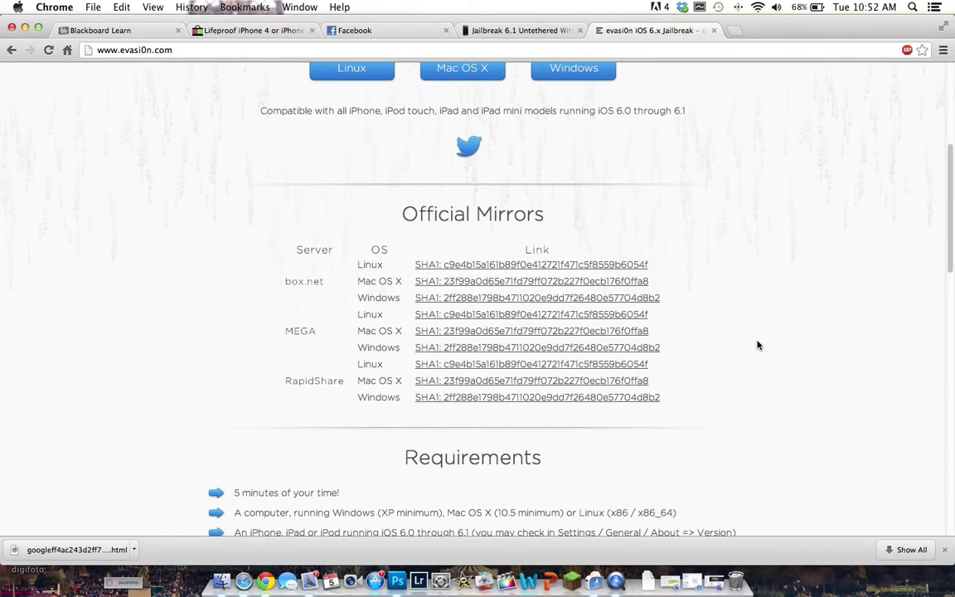
scroll(758, 345, "down", 1)
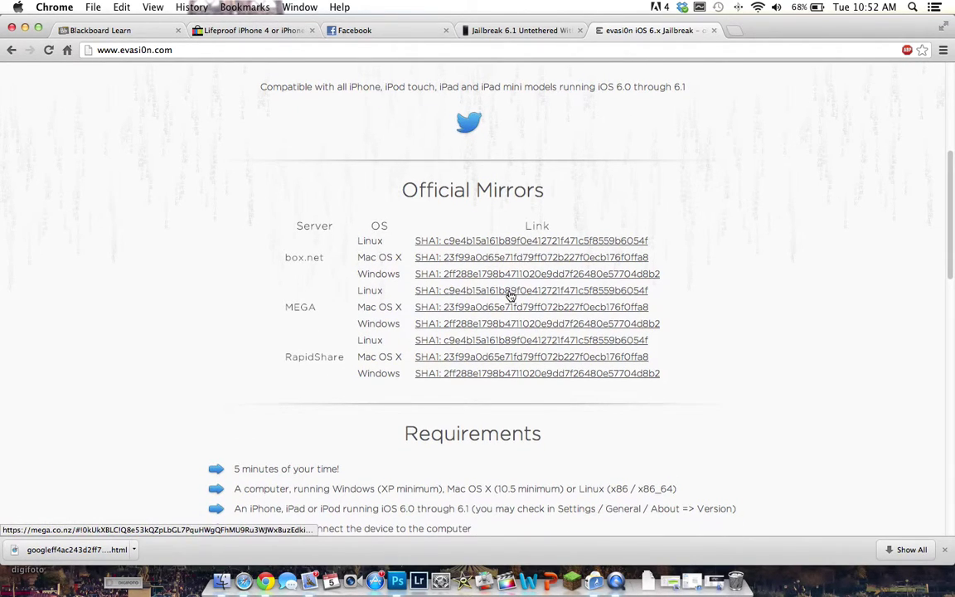
scroll(462, 252, "up", 5)
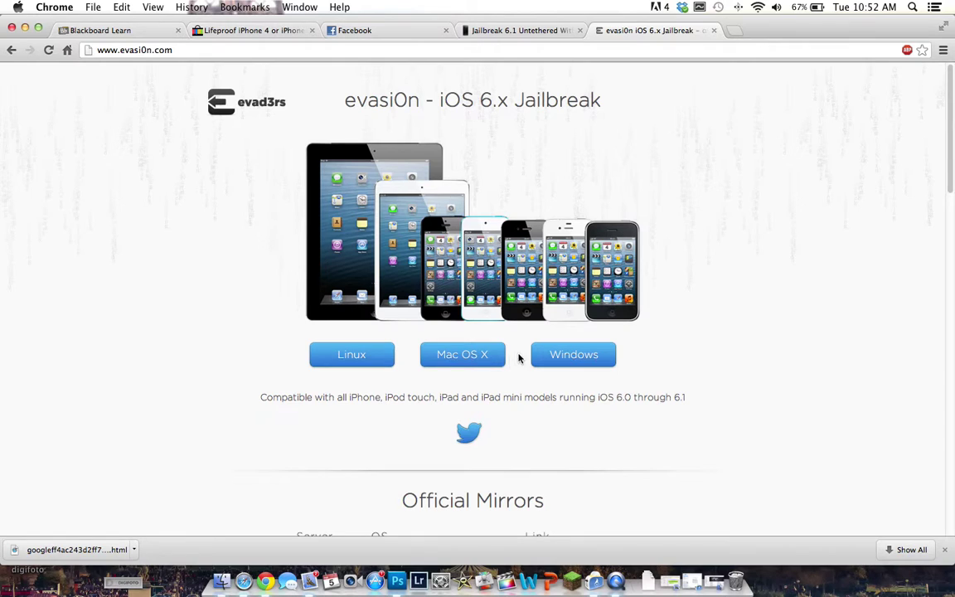
left_click(315, 54)
key("super+c")
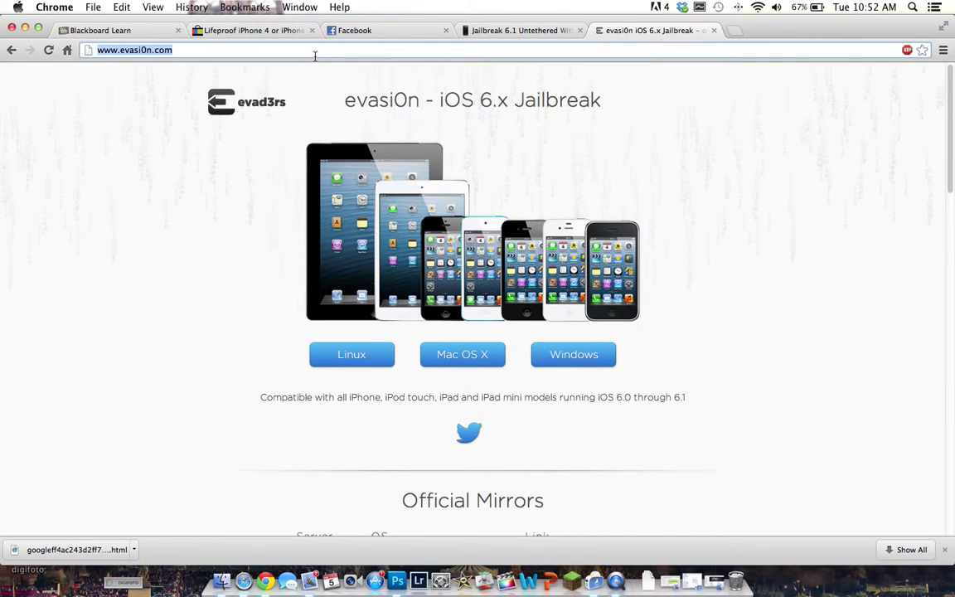
left_click(25, 29)
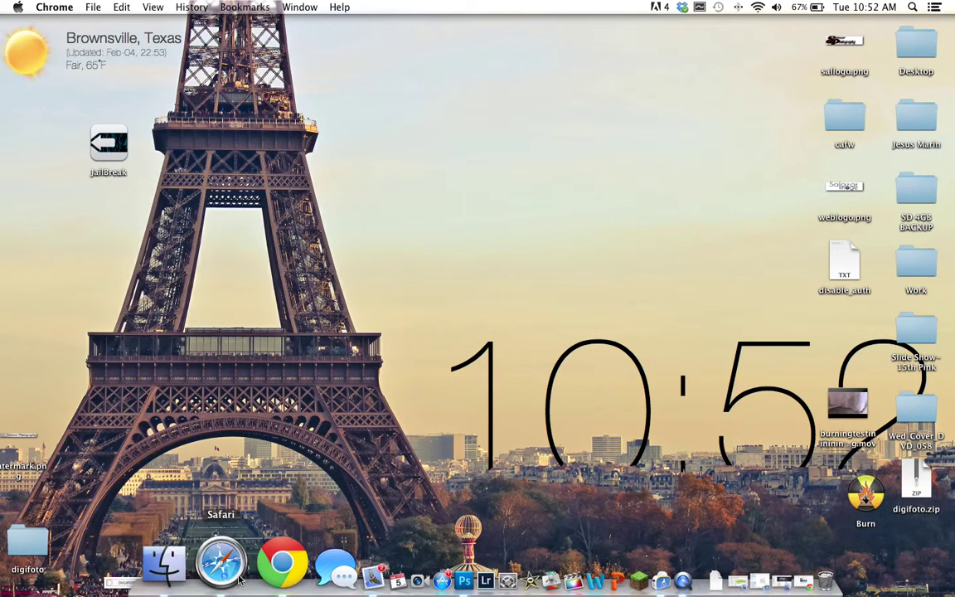
left_click(221, 572)
left_click(430, 38)
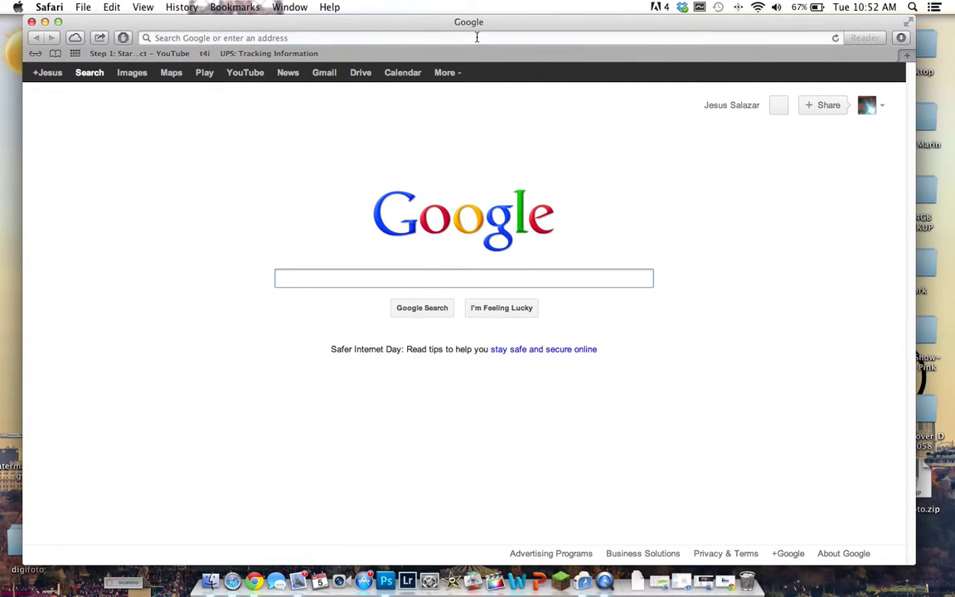
key("super+v")
key("Return")
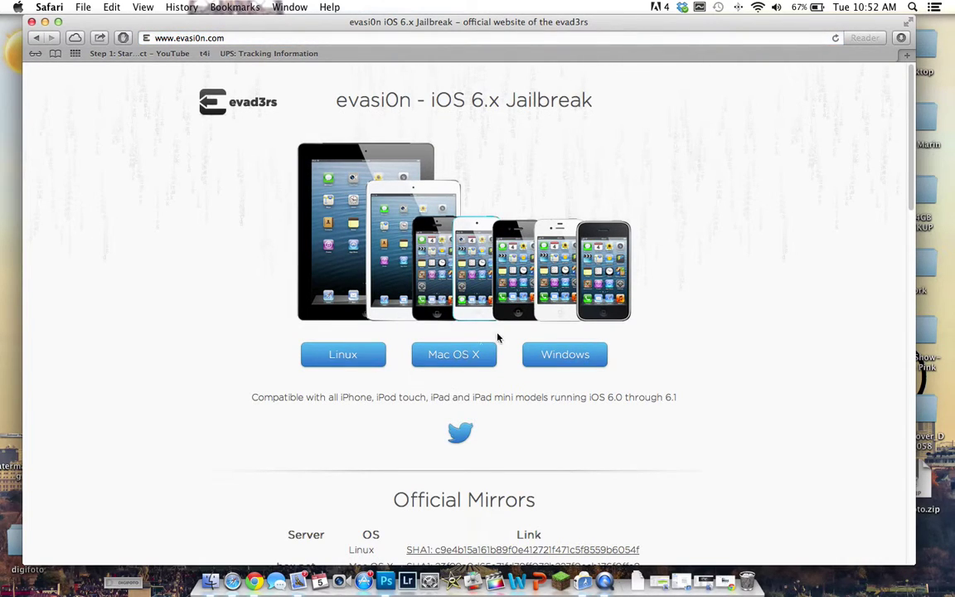
Step: Start the Mac OS X download from the box.net mirror and open the already downloaded evasi0n-mac-1.0 disk image
scroll(501, 323, "down", 5)
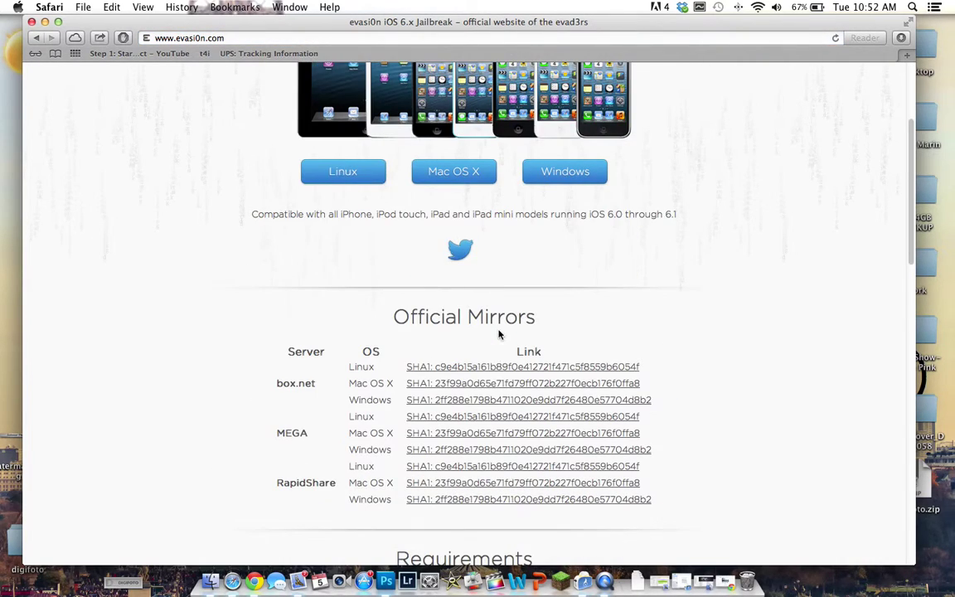
left_click(474, 386)
left_click(639, 574)
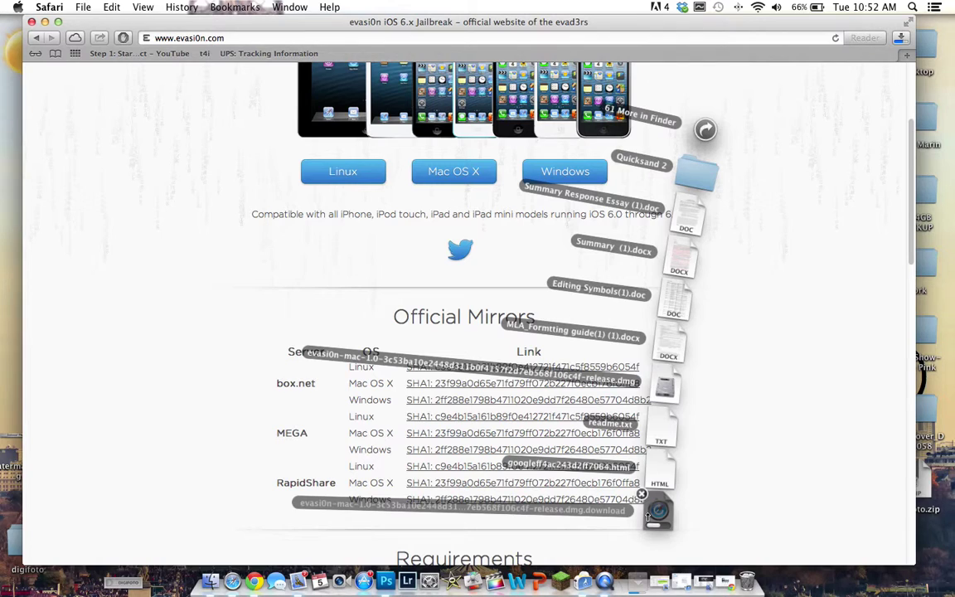
left_click(664, 393)
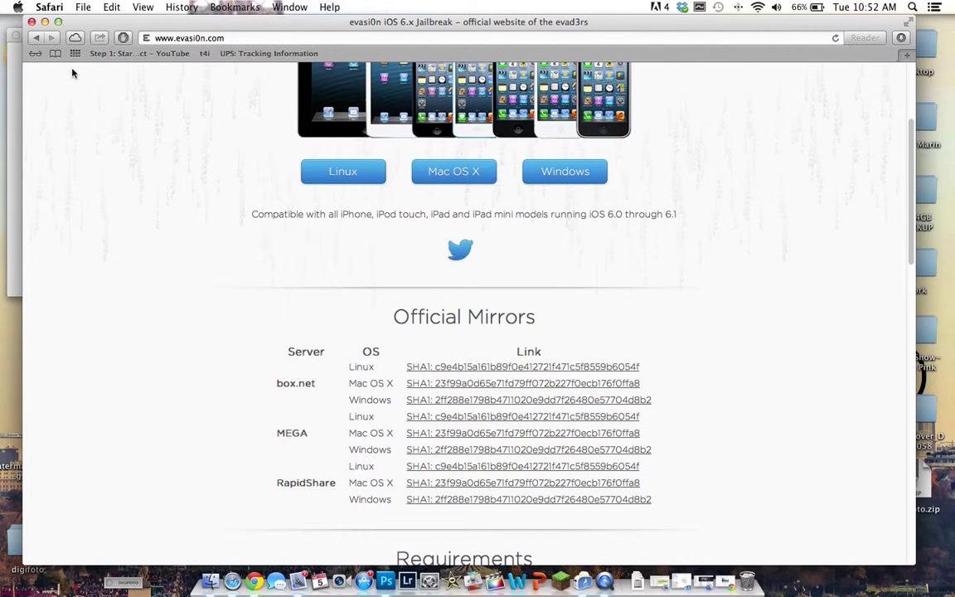
Step: Minimize Safari and launch evasi0n from the mounted evasi0n 1.0 disk image, approving the opening of the downloaded application
left_click(45, 22)
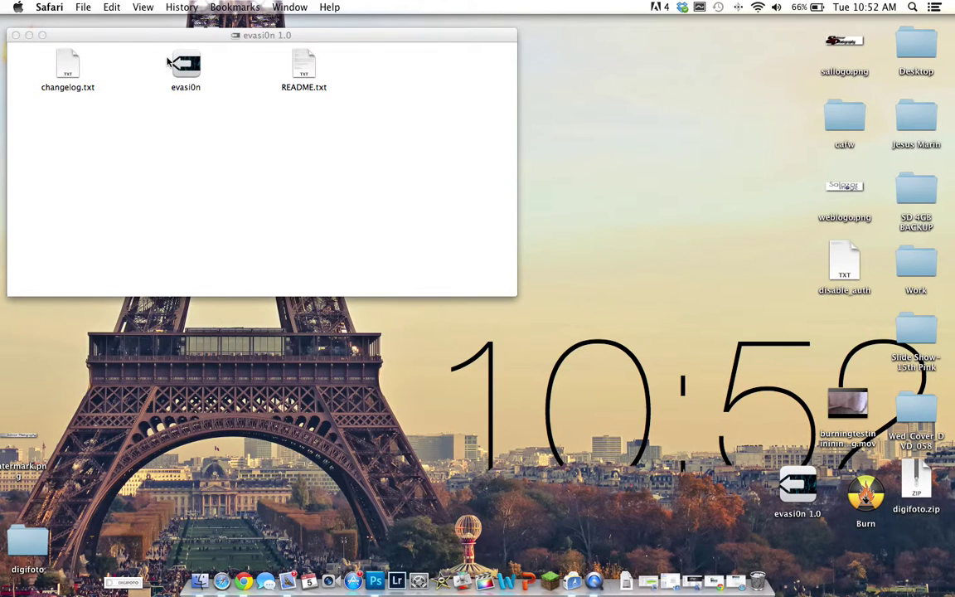
left_click_drag(198, 39, 466, 100)
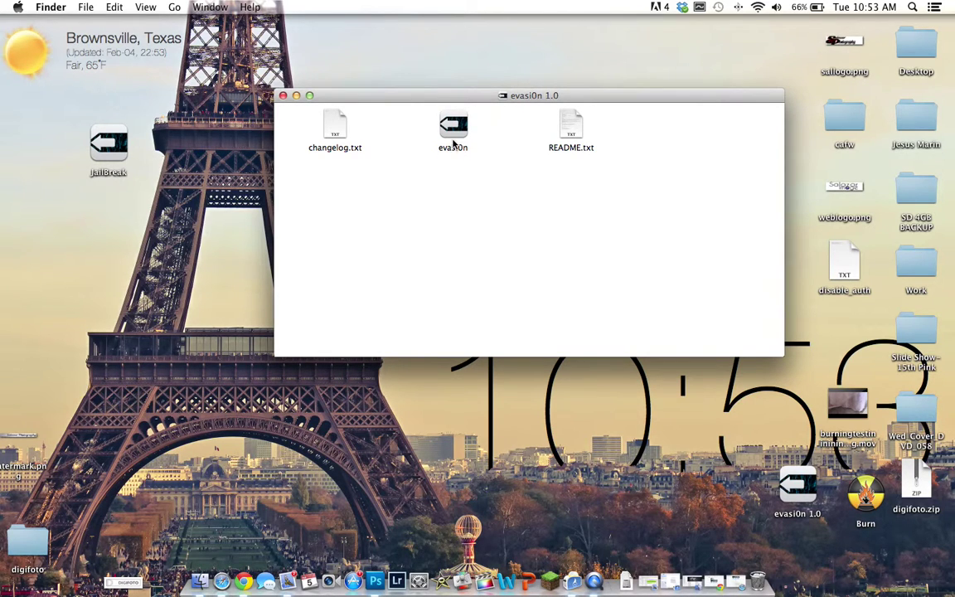
double_click(452, 131)
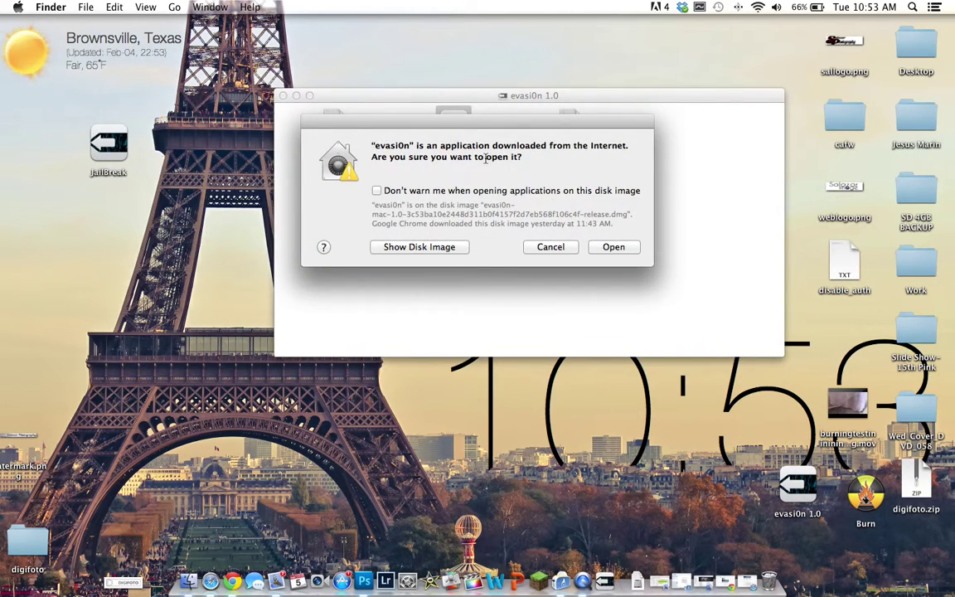
left_click(608, 248)
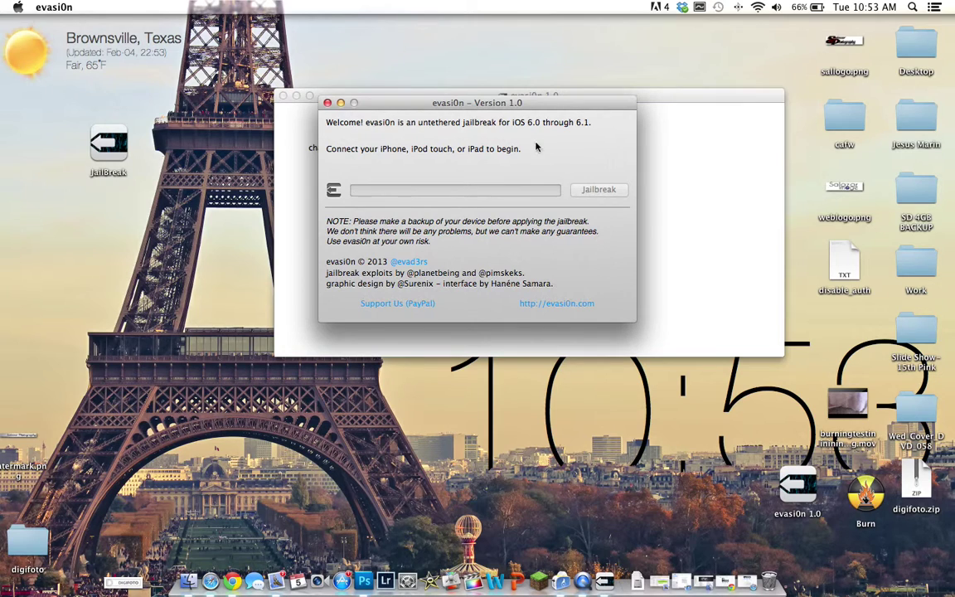
left_click_drag(540, 104, 575, 141)
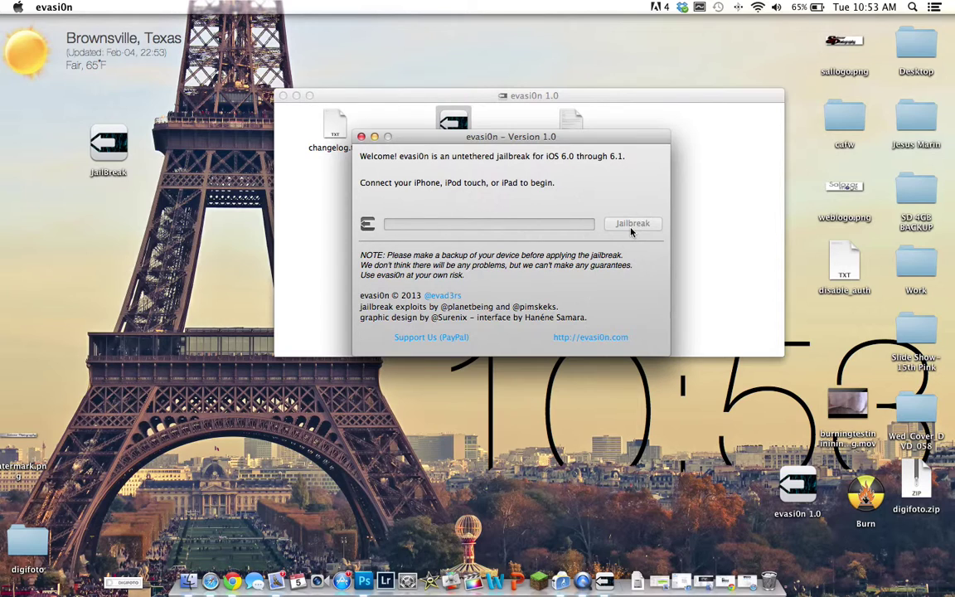
left_click_drag(554, 183, 520, 183)
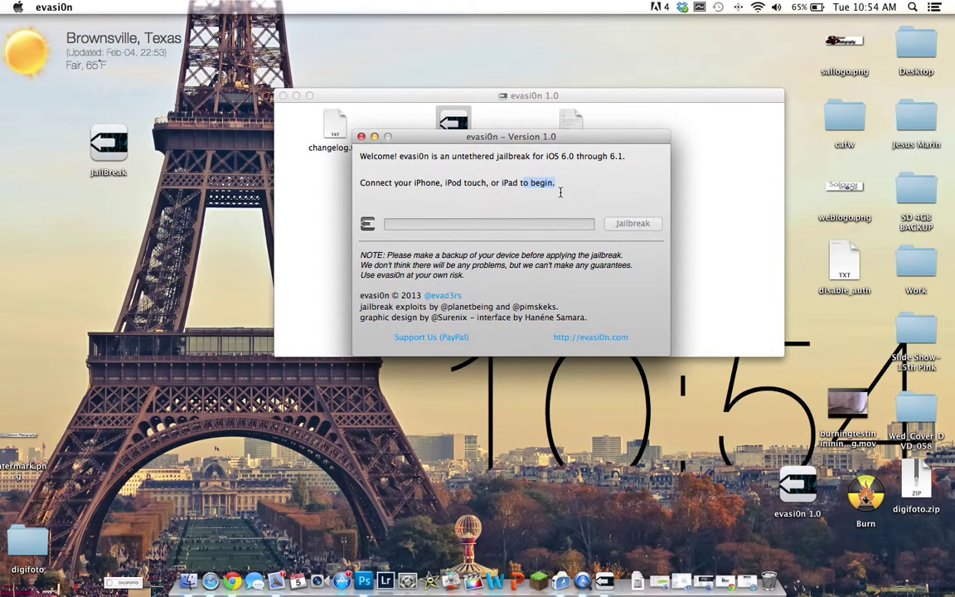
left_click_drag(488, 136, 491, 111)
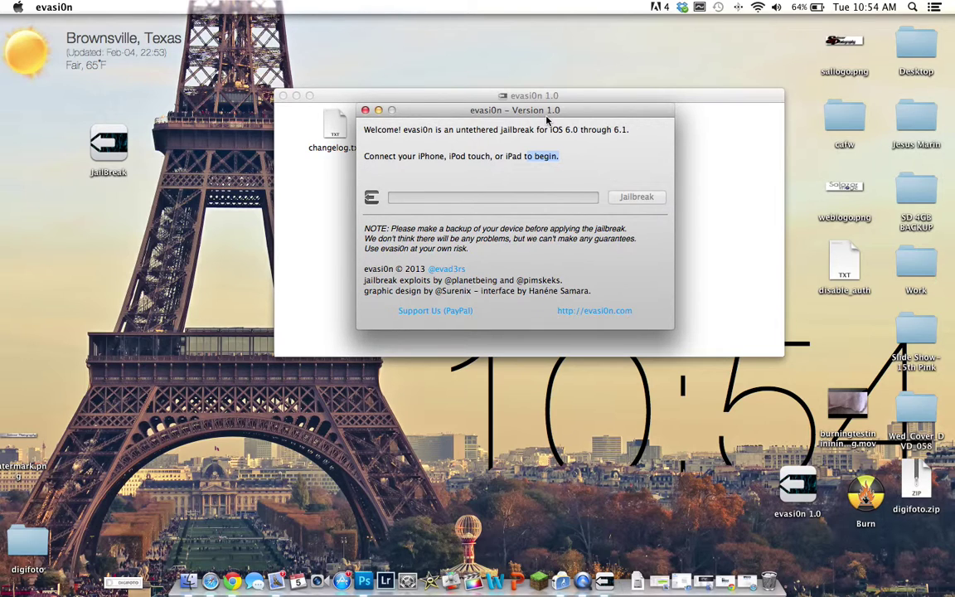
left_click_drag(547, 121, 577, 123)
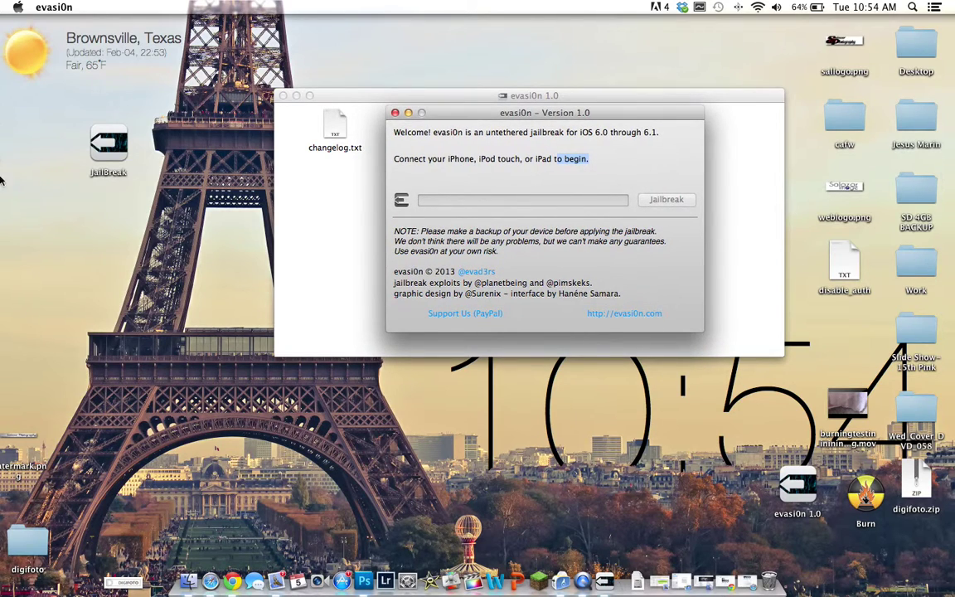